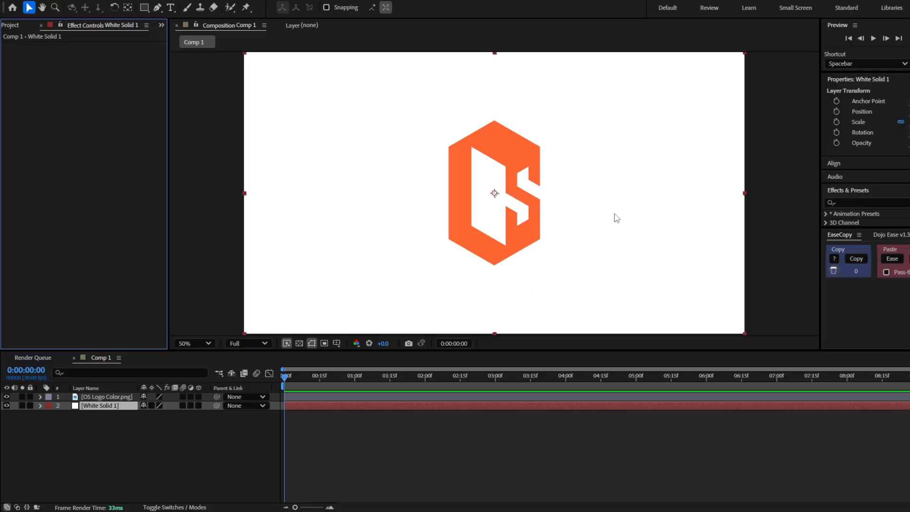
# - Add an adjustment layer above the logo, apply CC Vignette to it and set its Angle of View to 35.8
pyautogui.click(121, 399)
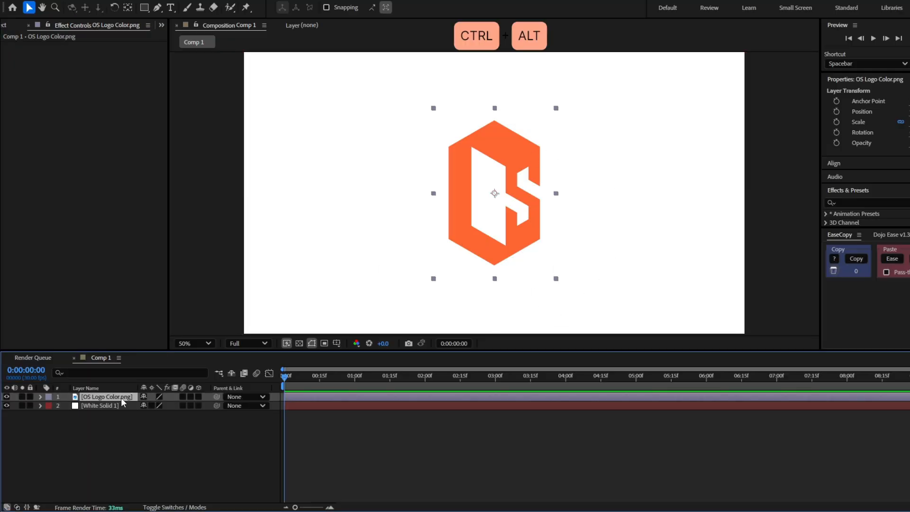
pyautogui.hotkey('ctrl', 'alt', 'y')
pyautogui.hotkey('shift', 'space')
pyautogui.write('CC Vignette')
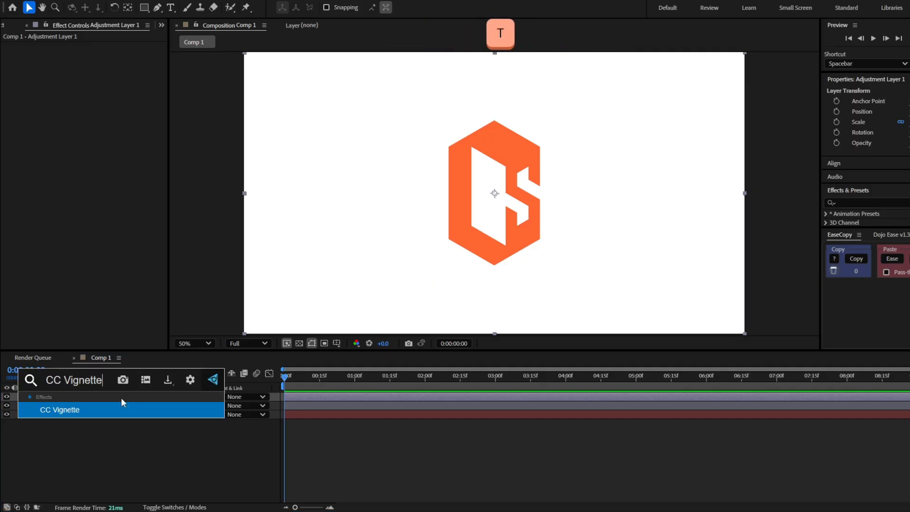
pyautogui.press('Return')
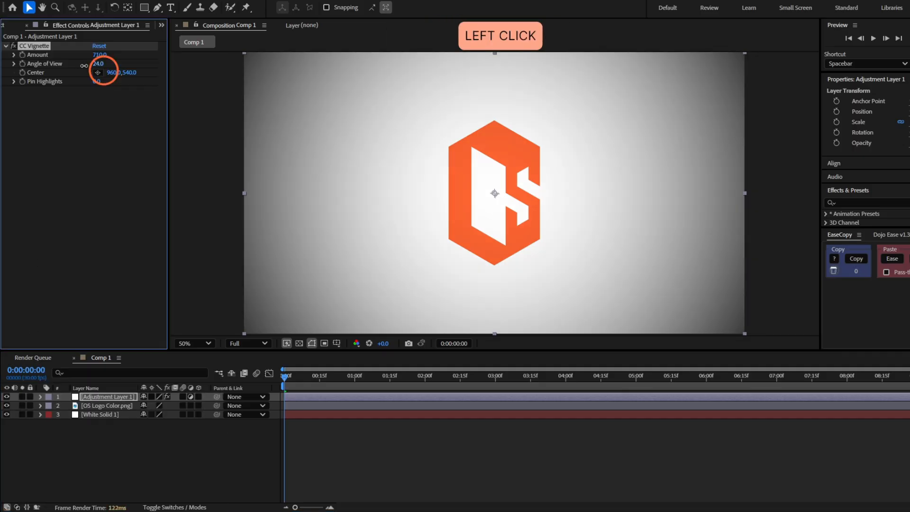
pyautogui.moveTo(95, 65); pyautogui.dragTo(161, 81)
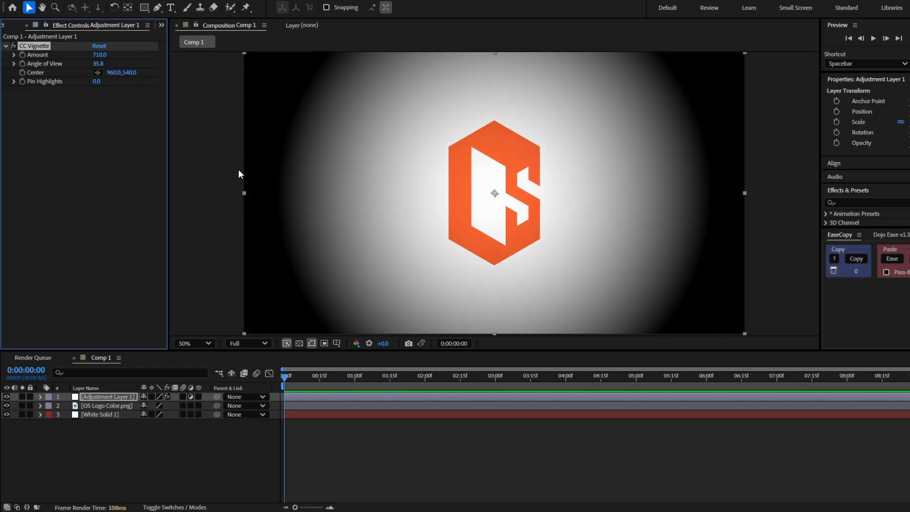
# - Try repositioning the vignette's center away from the logo, undo the move and delete the adjustment layer
pyautogui.click(98, 72)
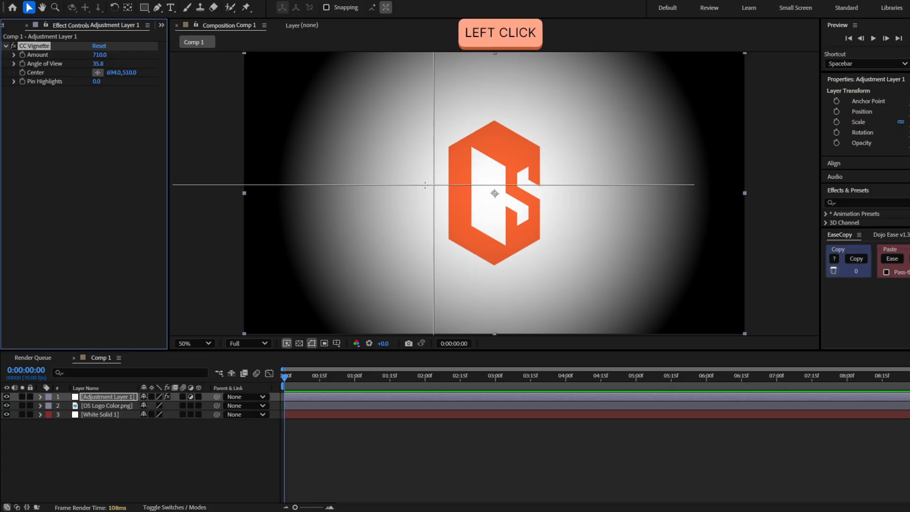
pyautogui.click(427, 186)
pyautogui.moveTo(390, 184); pyautogui.dragTo(474, 305)
pyautogui.hotkey('ctrl', 'z')
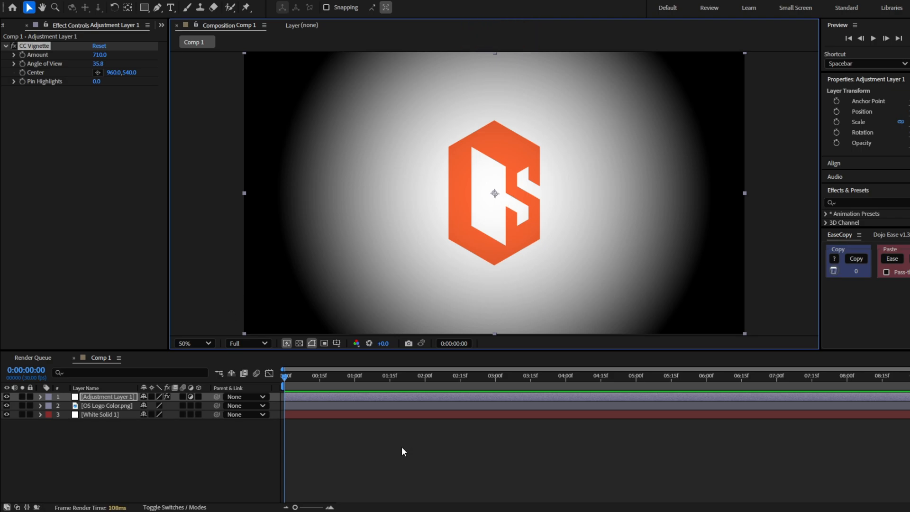
pyautogui.press('Delete')
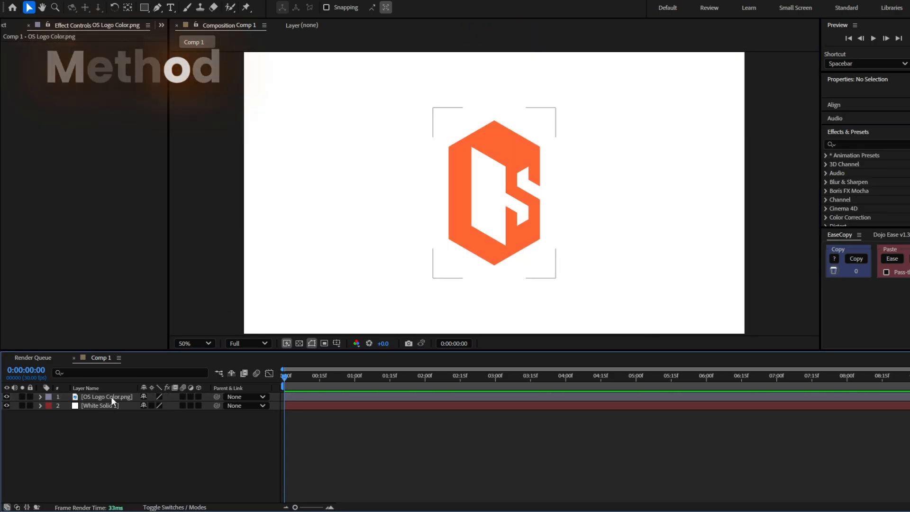
pyautogui.keyDown('ctrl'); pyautogui.click(111, 396); pyautogui.keyUp('ctrl')
pyautogui.hotkey('ctrl', 'y')
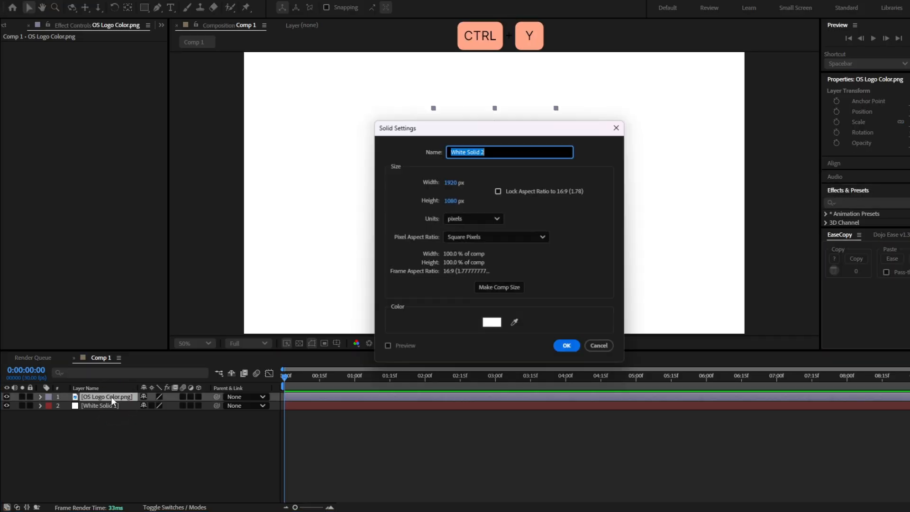
pyautogui.write('Vignette')
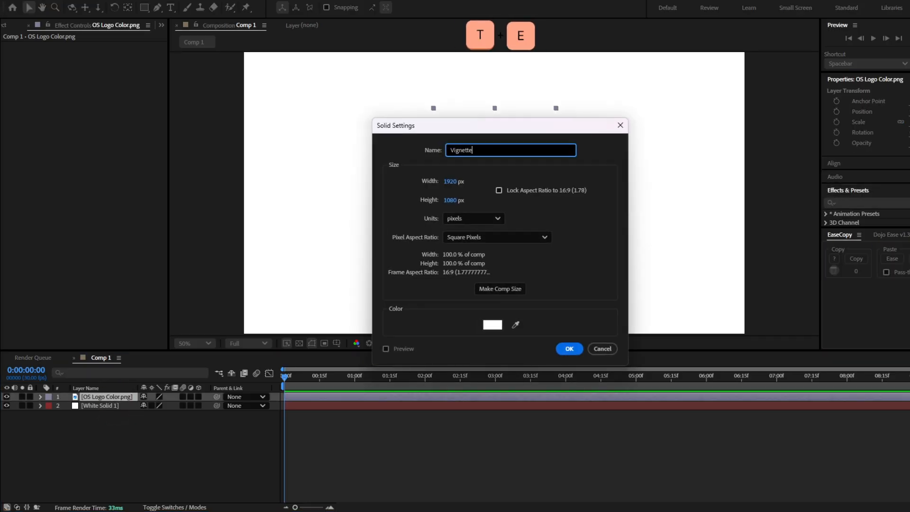
pyautogui.click(494, 325)
pyautogui.moveTo(467, 272); pyautogui.dragTo(136, 342)
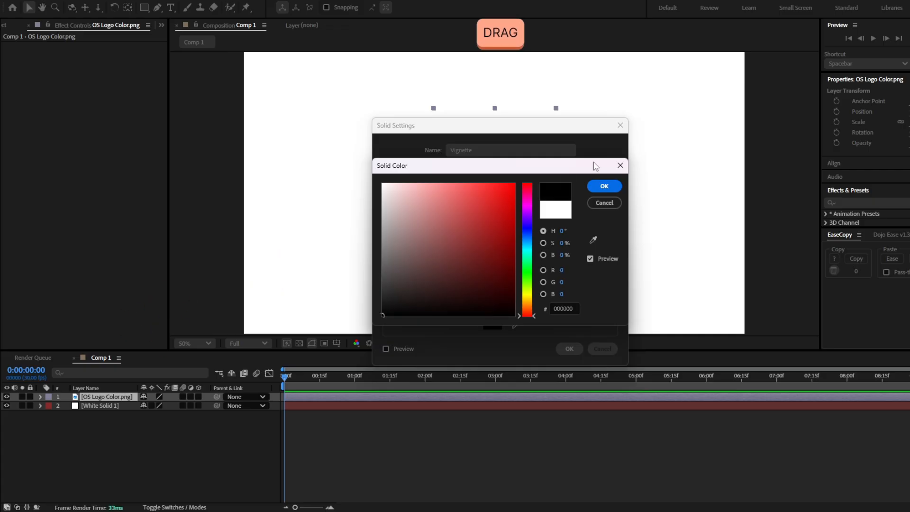
pyautogui.click(600, 191)
pyautogui.click(569, 349)
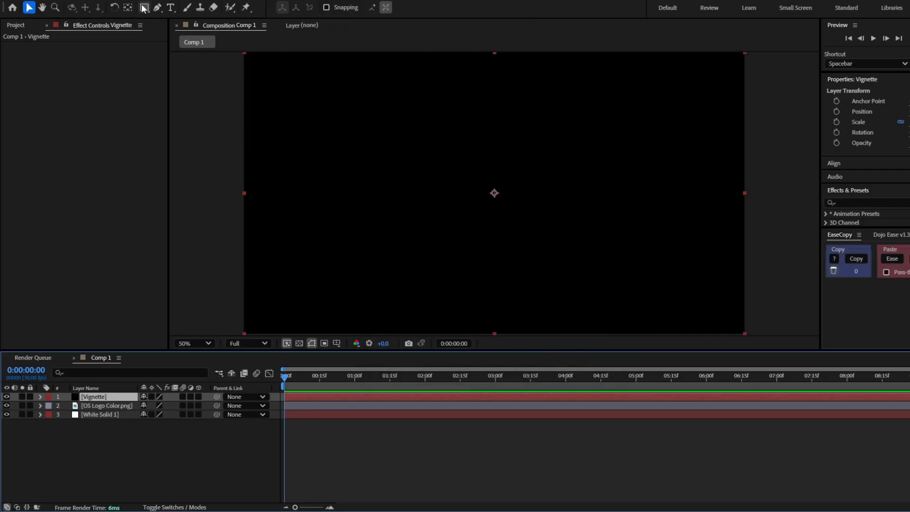
# - Add a full-frame elliptical mask to the Vignette solid and set the mask mode to Subtract
pyautogui.moveTo(143, 8); pyautogui.dragTo(179, 31)
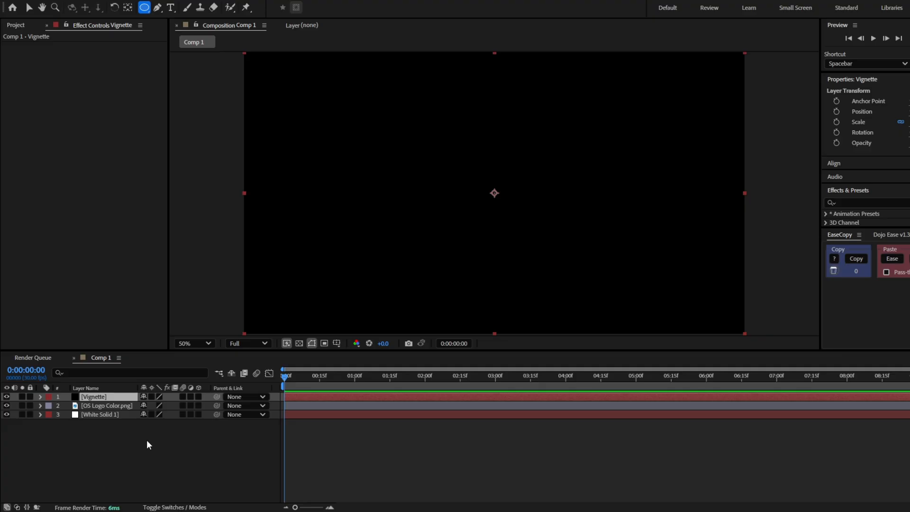
pyautogui.doubleClick(145, 8)
pyautogui.press('v')
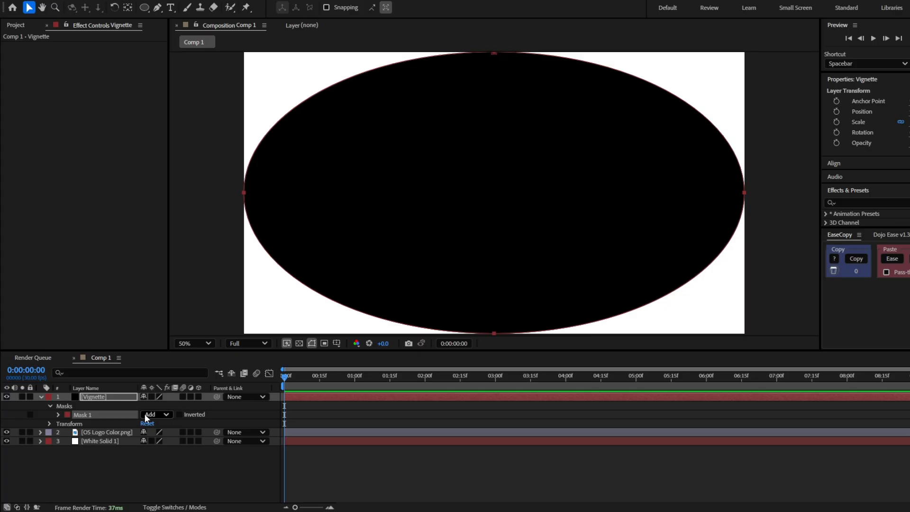
pyautogui.click(159, 416)
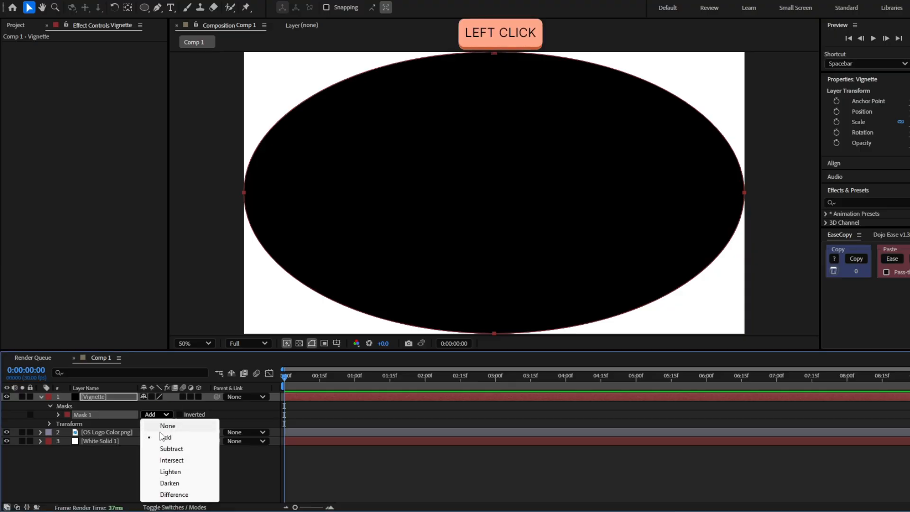
pyautogui.click(166, 451)
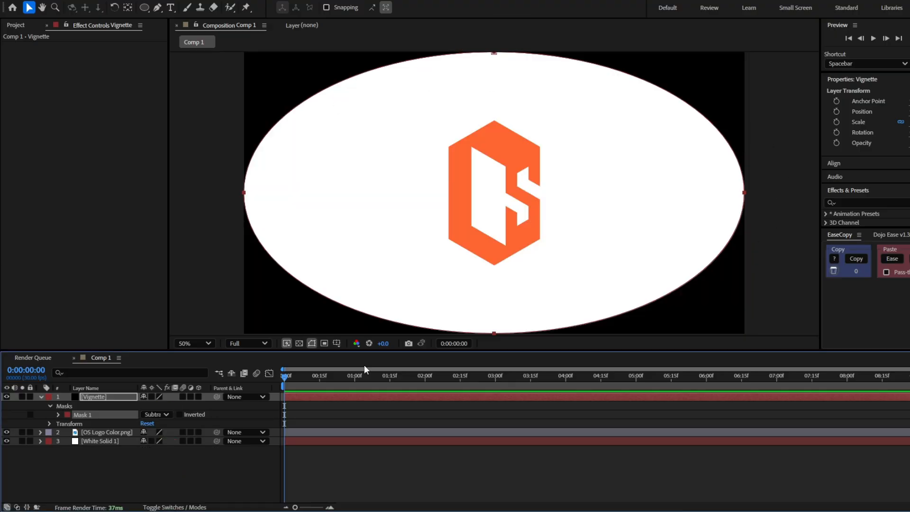
# - Set the mask feather of the Vignette layer to 358 pixels
pyautogui.click(99, 397)
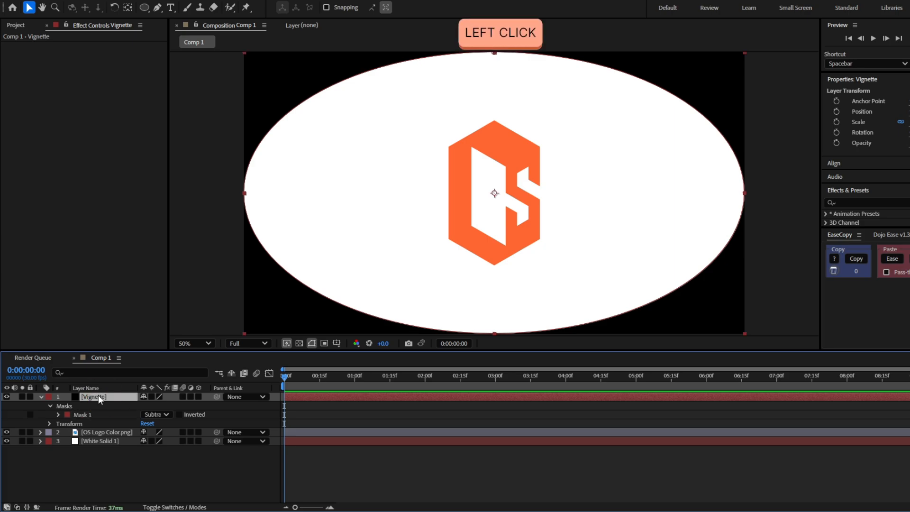
pyautogui.press('f')
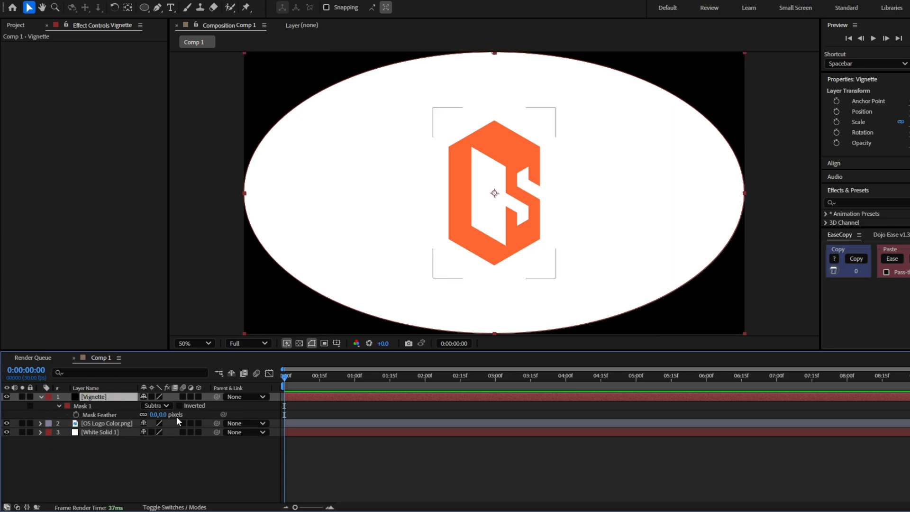
pyautogui.moveTo(161, 416); pyautogui.dragTo(361, 415)
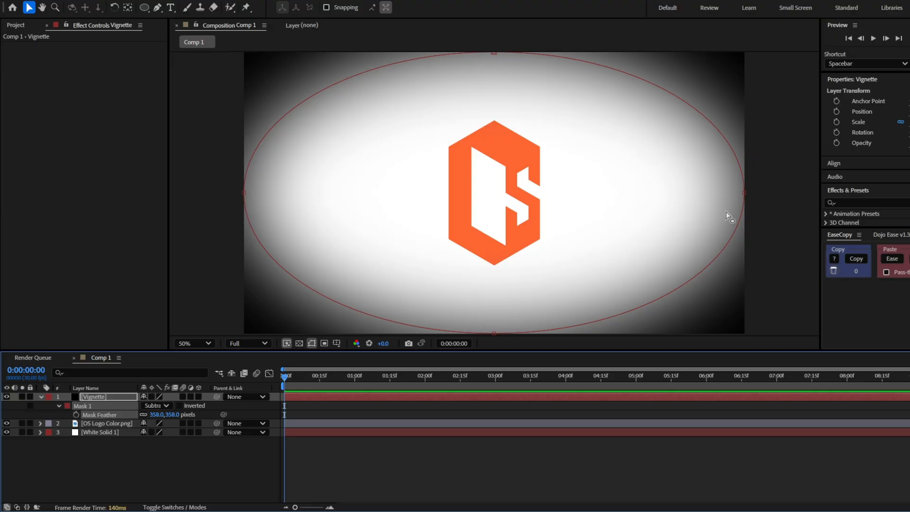
# - Shrink the elliptical mask symmetrically around the logo, narrowing its width strongly and its height slightly
pyautogui.click(746, 198)
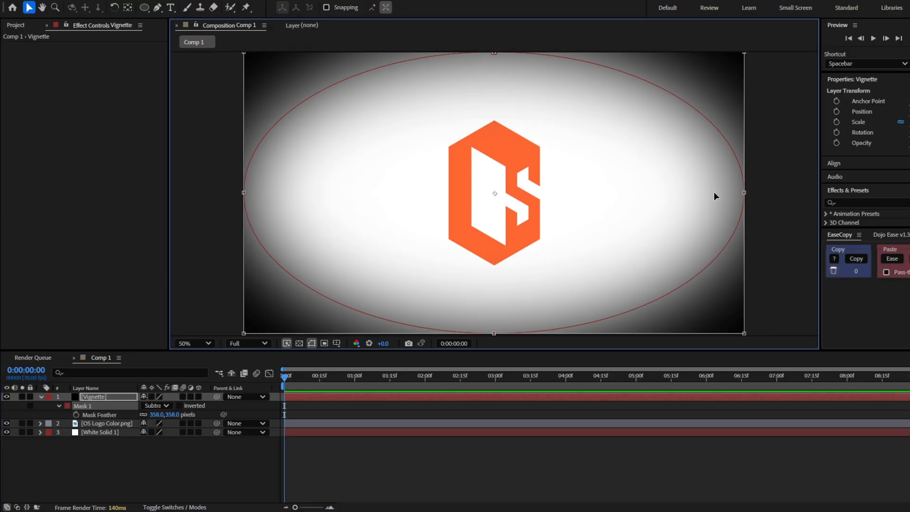
pyautogui.moveTo(745, 194); pyautogui.dragTo(678, 212)
pyautogui.moveTo(495, 335)
pyautogui.mouseDown()
pyautogui.moveTo(497, 288)
pyautogui.moveTo(435, 328)
pyautogui.moveTo(495, 328)
pyautogui.mouseUp()
pyautogui.press('Return')
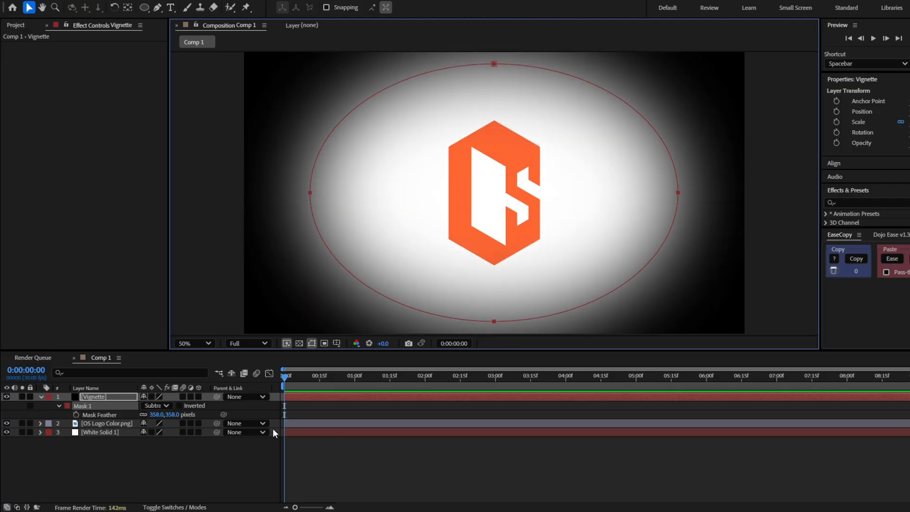
# - Recolor the Vignette solid to dark red (480000) and adjust the layer's opacity
pyautogui.click(120, 397)
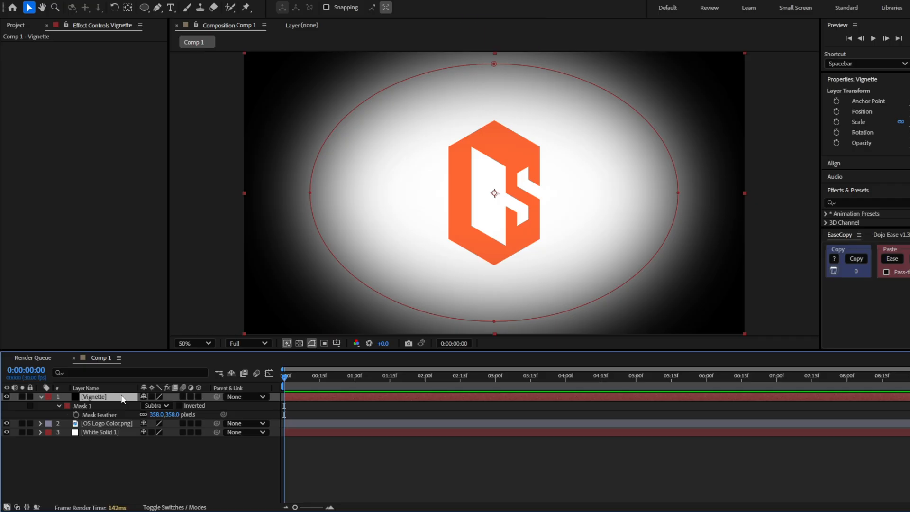
pyautogui.hotkey('ctrl', 'shift', 'y')
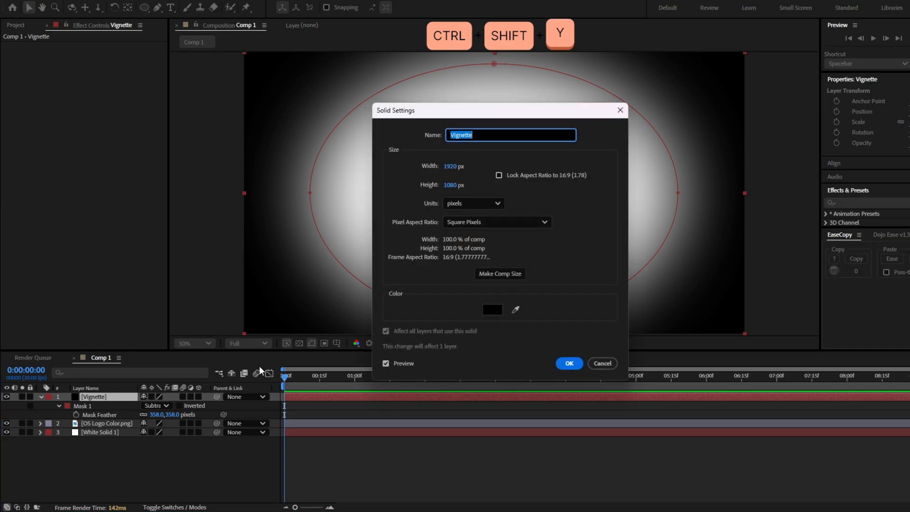
pyautogui.click(442, 303)
pyautogui.moveTo(453, 309); pyautogui.dragTo(512, 280)
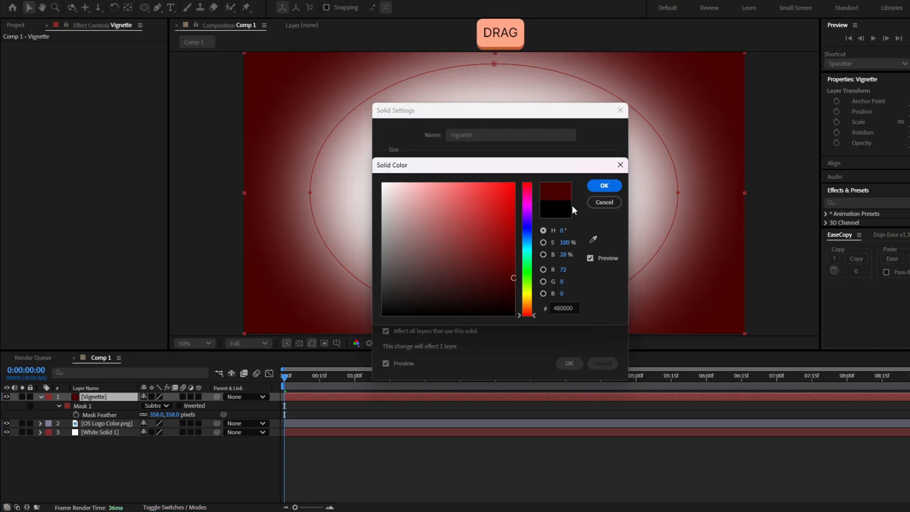
pyautogui.click(599, 189)
pyautogui.click(569, 363)
pyautogui.press('t')
pyautogui.moveTo(149, 407); pyautogui.dragTo(147, 408)
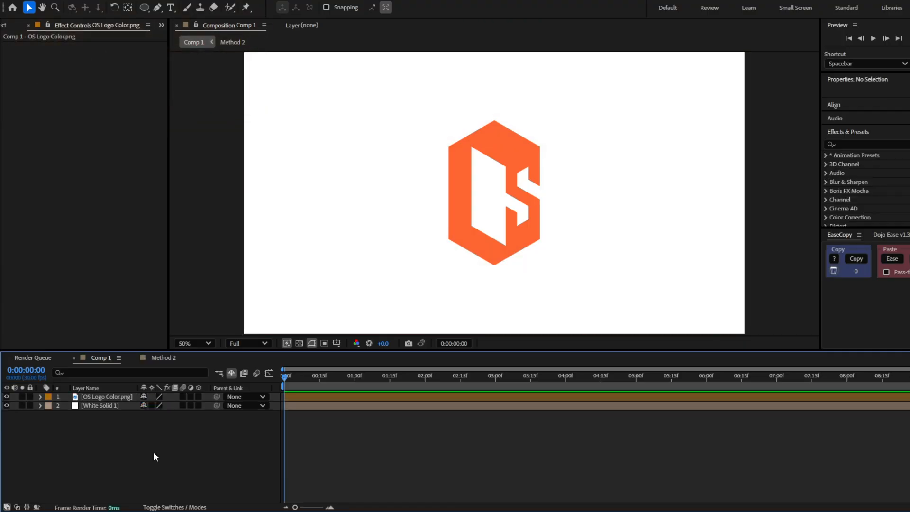
# - Apply the Fractal Noise effect to the white solid behind the logo in Comp 1
pyautogui.click(116, 405)
pyautogui.hotkey('ctrl', 'space')
pyautogui.write('fract')
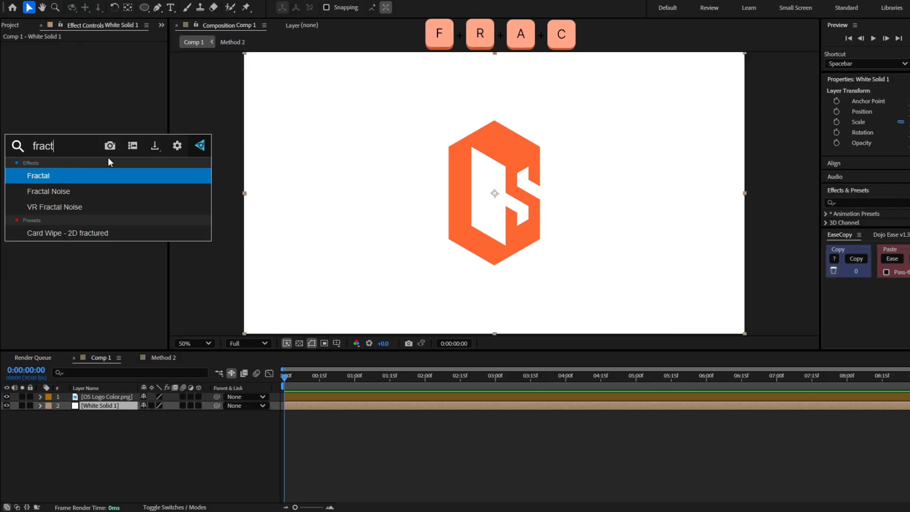
pyautogui.press('Return')
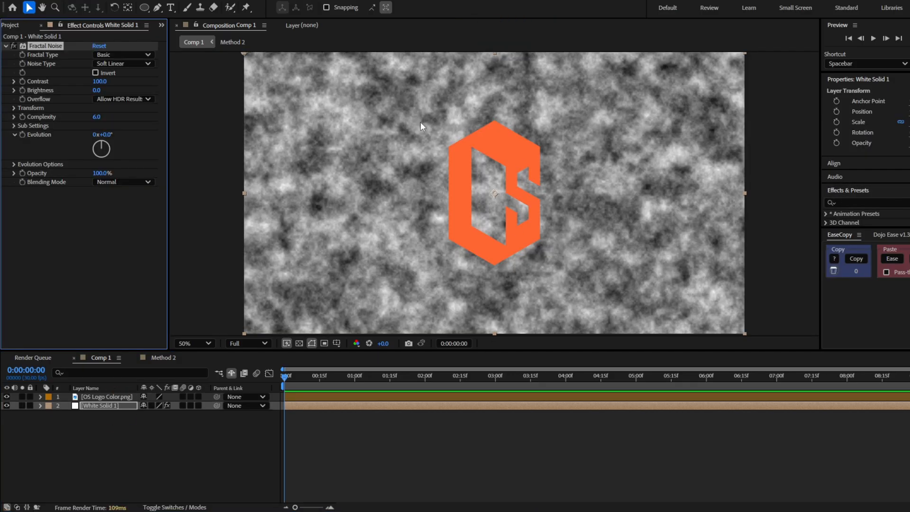
# - Add an adjustment layer above the logo and apply Gaussian Blur to it with Blurriness 45
pyautogui.click(109, 397)
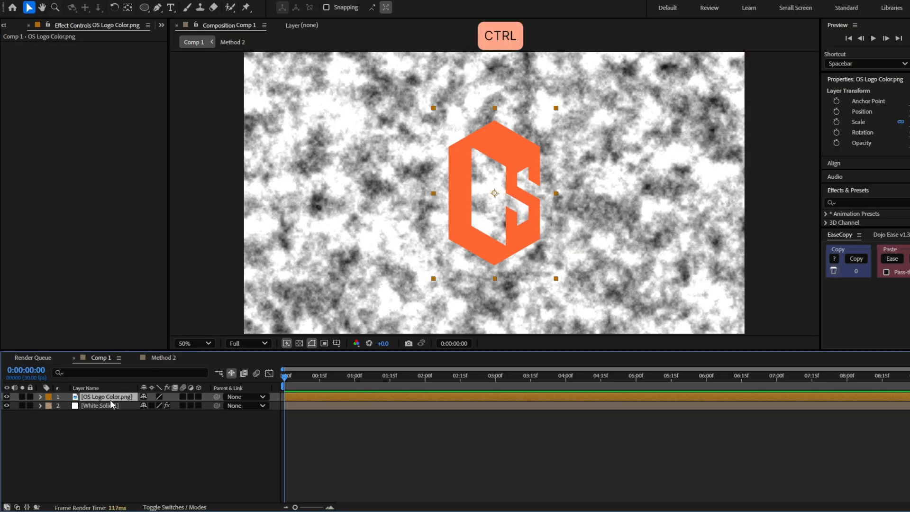
pyautogui.hotkey('ctrl', 'alt', 'y')
pyautogui.hotkey('ctrl', 'space')
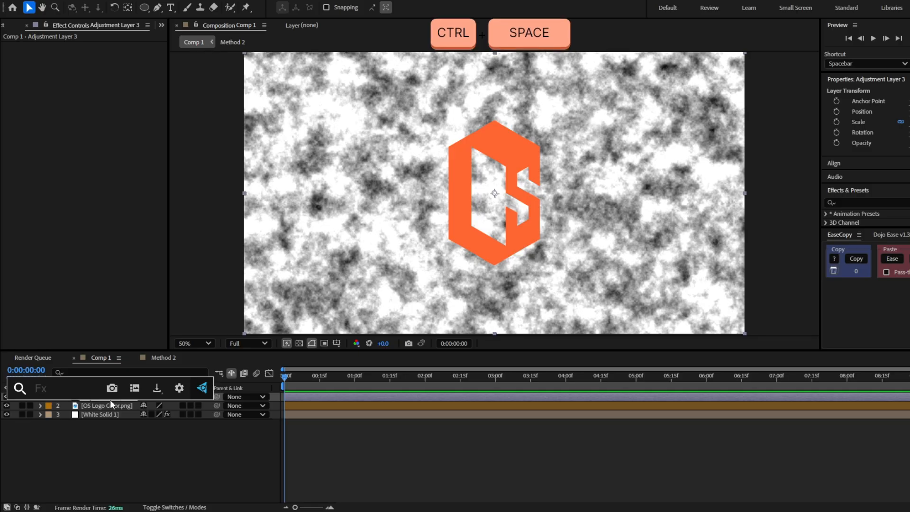
pyautogui.write('Gaus')
pyautogui.press('Down')
pyautogui.press('Return')
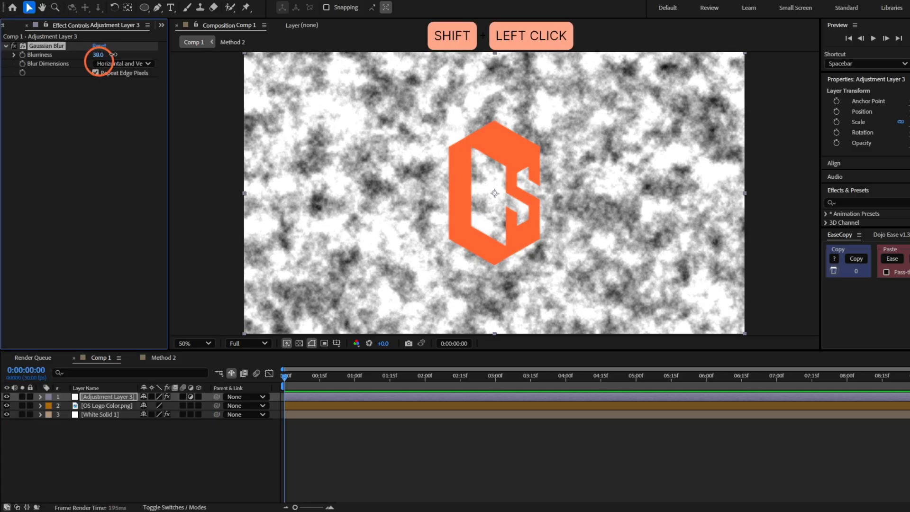
pyautogui.moveTo(102, 54); pyautogui.dragTo(120, 62)
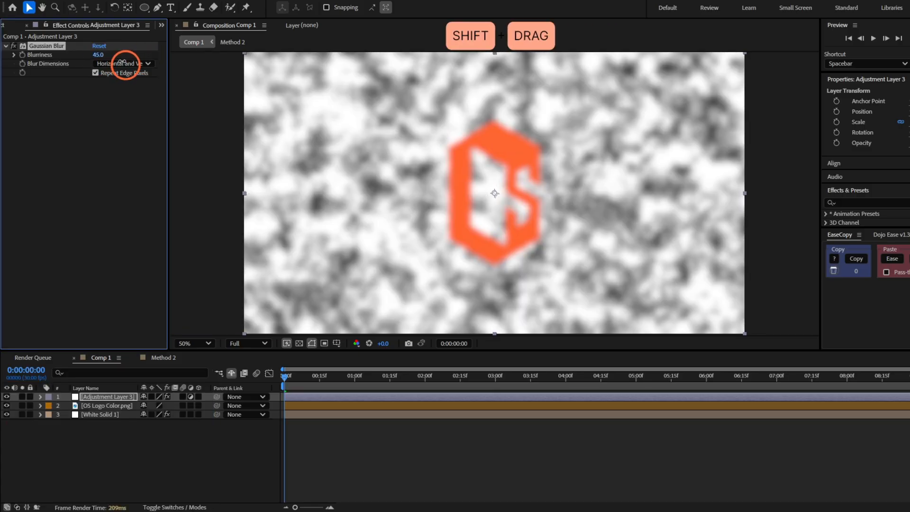
# - Add a full-frame elliptical mask to the blur adjustment layer, set it to Subtract and feather it 250 pixels
pyautogui.doubleClick(146, 8)
pyautogui.click(161, 415)
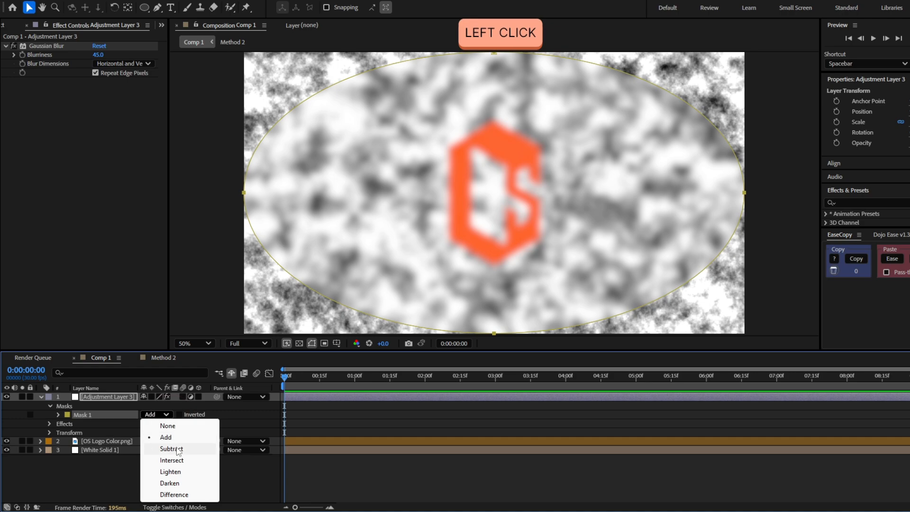
pyautogui.click(179, 451)
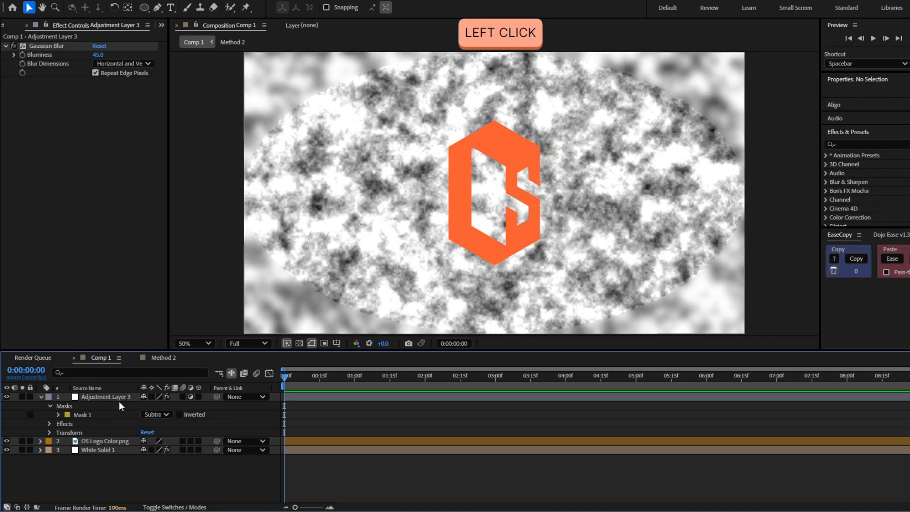
pyautogui.press('f')
pyautogui.moveTo(158, 416); pyautogui.dragTo(204, 421)
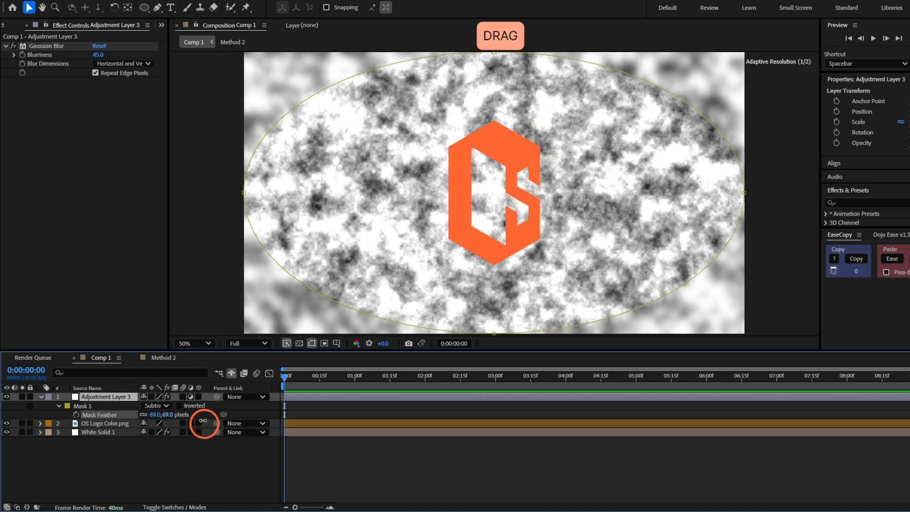
pyautogui.click(201, 121)
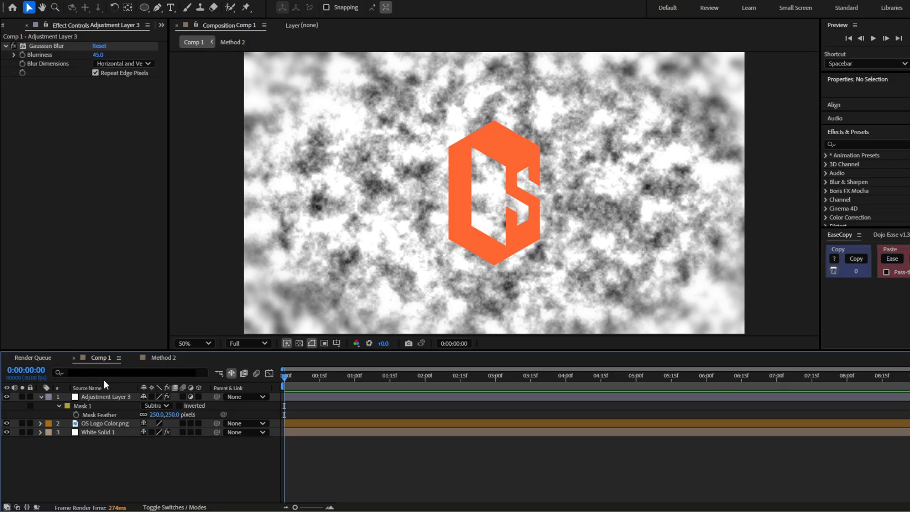
# - Apply the Fill effect to the blur adjustment layer and set its color to black (000000)
pyautogui.click(109, 397)
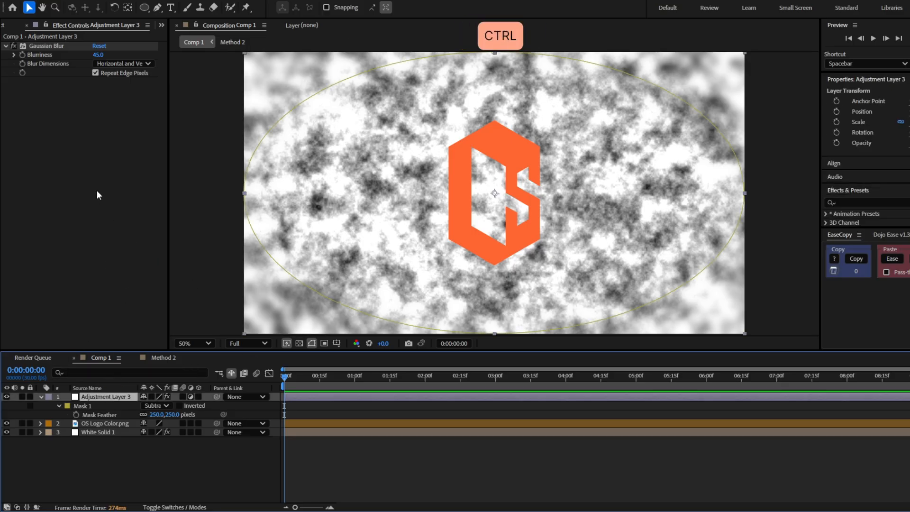
pyautogui.hotkey('ctrl', 'space')
pyautogui.write('Fill')
pyautogui.press('Return')
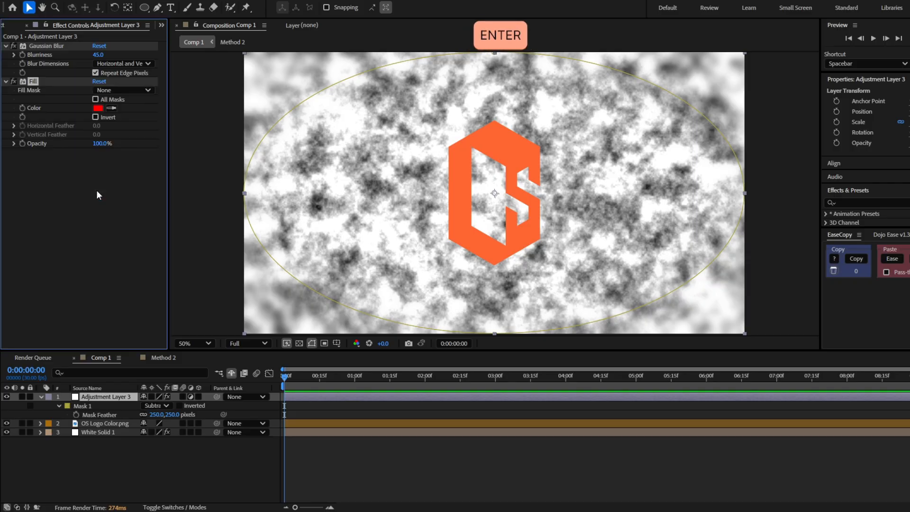
pyautogui.click(98, 108)
pyautogui.moveTo(435, 260); pyautogui.dragTo(409, 297)
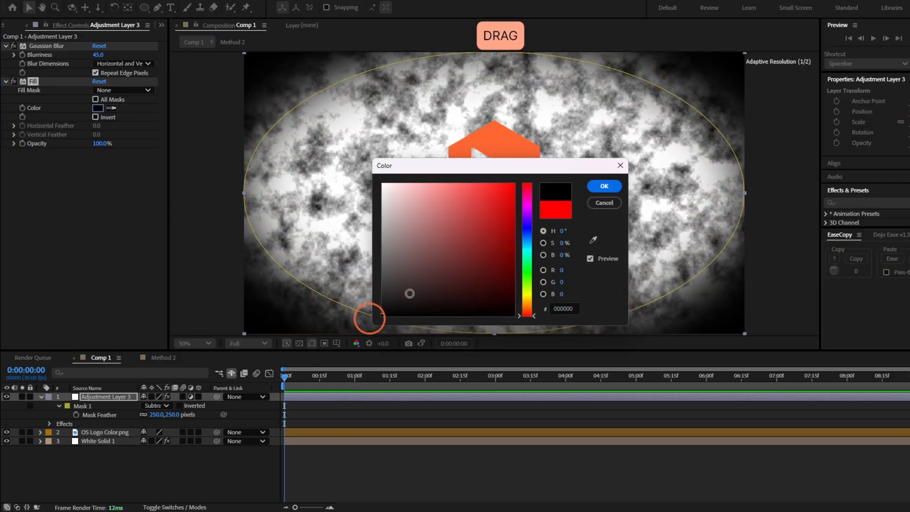
pyautogui.click(595, 189)
# - Apply the Fill to all masks with Invert enabled, and set Horizontal Feather to 123, Vertical Feather to 111.3 and Opacity to 47%
pyautogui.click(95, 99)
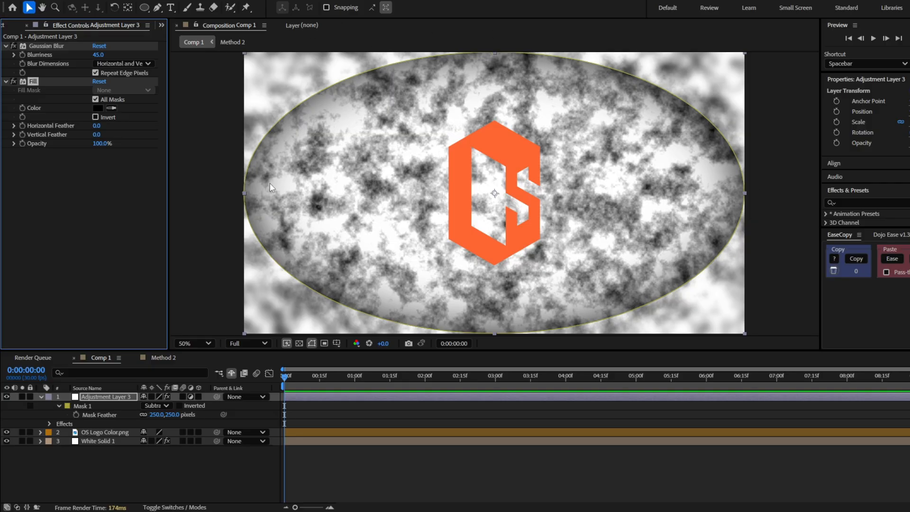
pyautogui.click(95, 117)
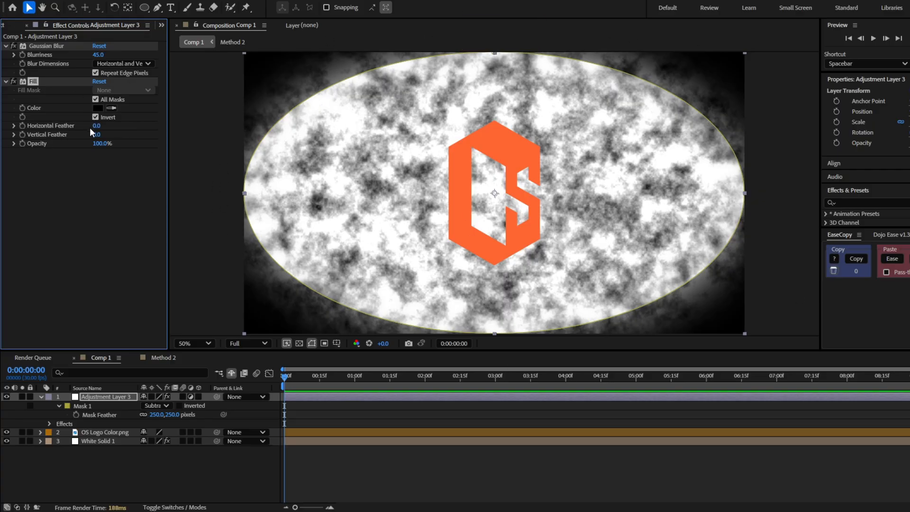
pyautogui.moveTo(96, 133); pyautogui.dragTo(677, 131)
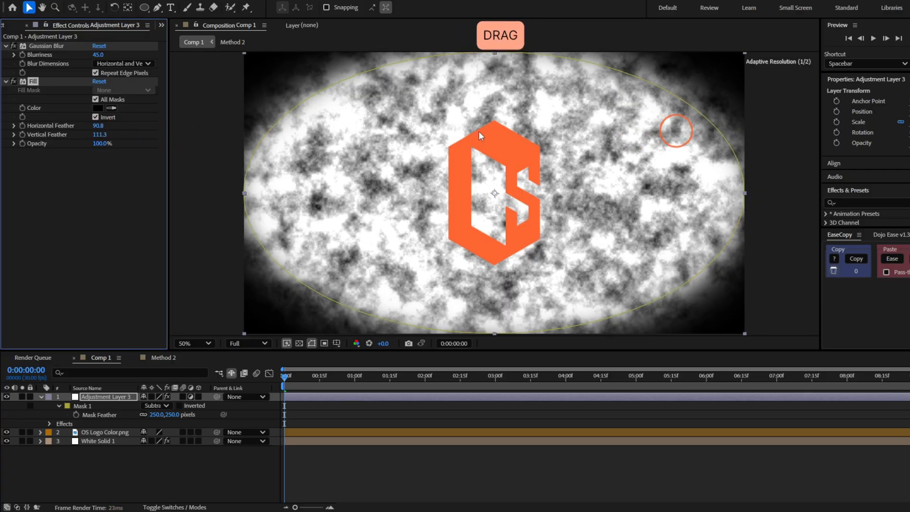
pyautogui.moveTo(99, 126); pyautogui.dragTo(68, 146)
# - Shrink the adjustment layer's elliptical mask inward from the frame edges, keeping it centered on the logo
pyautogui.click(745, 194)
pyautogui.moveTo(745, 193); pyautogui.dragTo(712, 193)
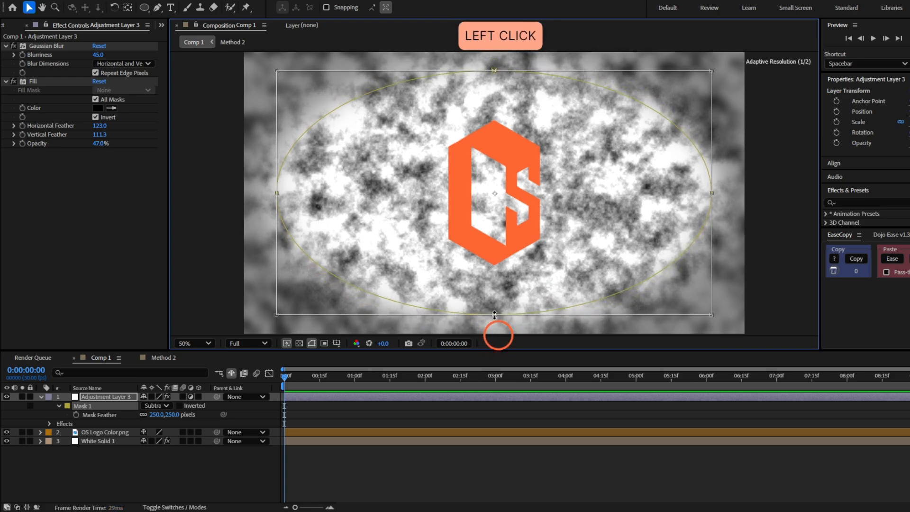
pyautogui.click(494, 335)
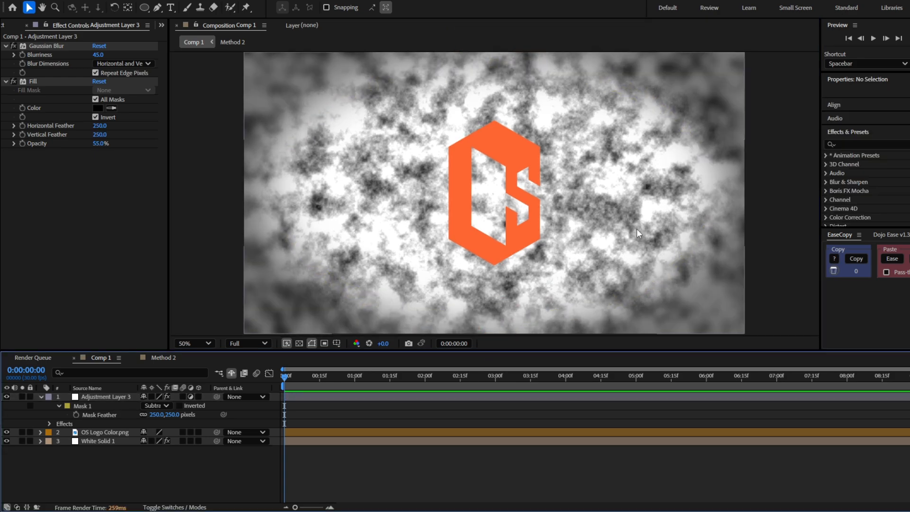
# - Move the logo layer up toward the frame's upper edge to try it against the vignette
pyautogui.click(99, 431)
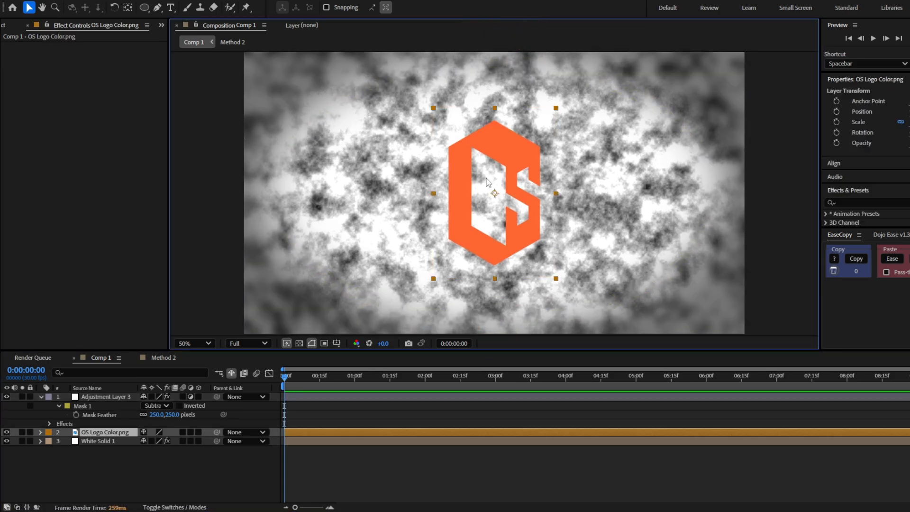
pyautogui.moveTo(493, 185); pyautogui.dragTo(479, 82)
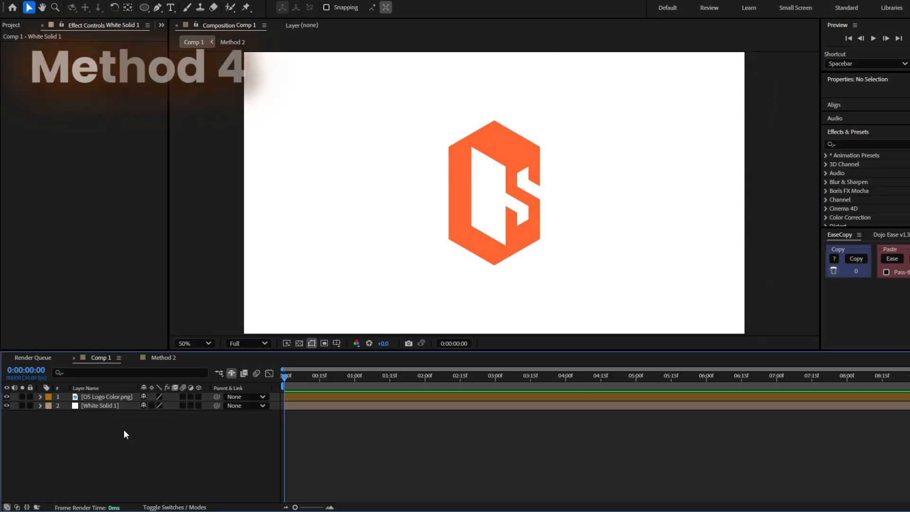
# - Add a new adjustment layer above the logo and apply the CC Spotlight effect to it
pyautogui.click(116, 398)
pyautogui.hotkey('ctrl', 'alt', 'y')
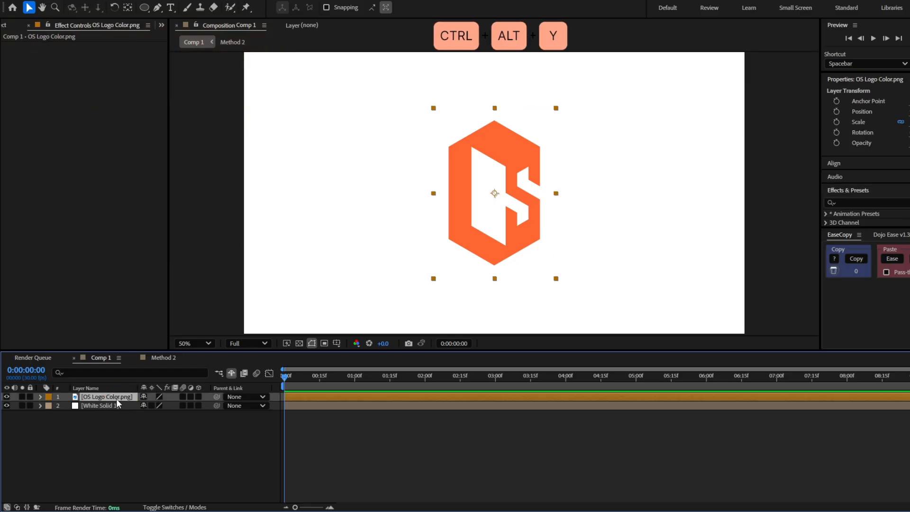
pyautogui.hotkey('ctrl', 'space')
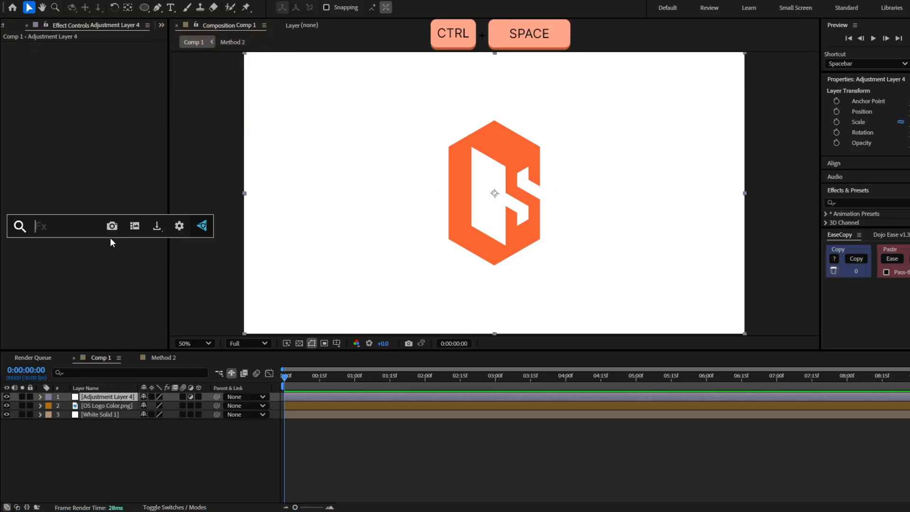
pyautogui.write('CC Spotlight')
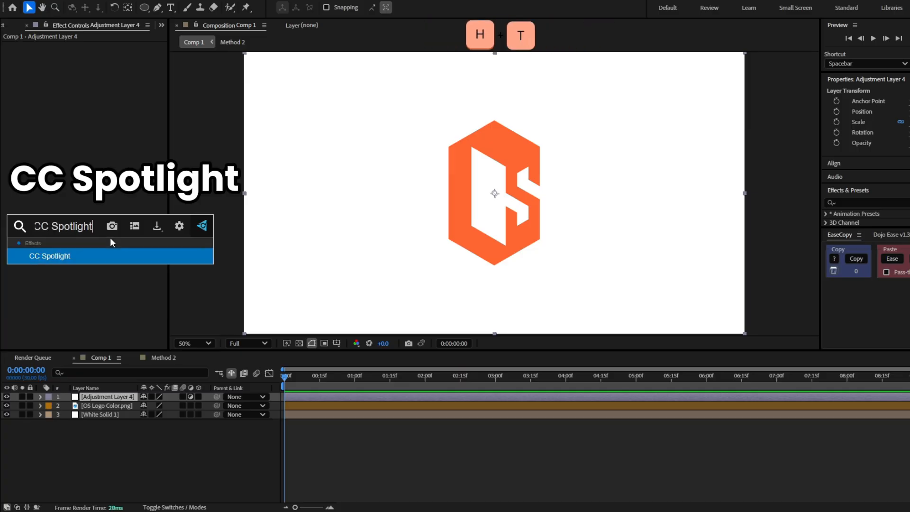
pyautogui.press('Return')
# - Place the spotlight's From point at 632, 900 and its To point over the logo's center at 954, 550
pyautogui.moveTo(695, 80); pyautogui.dragTo(456, 252)
pyautogui.moveTo(495, 193)
pyautogui.mouseDown()
pyautogui.moveTo(583, 156)
pyautogui.moveTo(382, 170)
pyautogui.moveTo(500, 190)
pyautogui.moveTo(493, 195)
pyautogui.mouseUp()
pyautogui.moveTo(427, 271); pyautogui.dragTo(409, 287)
# - Set the spotlight's Edge Softness to 100%, Cone Angle to 28.6, Height to 100 and Intensity to 200
pyautogui.click(115, 89)
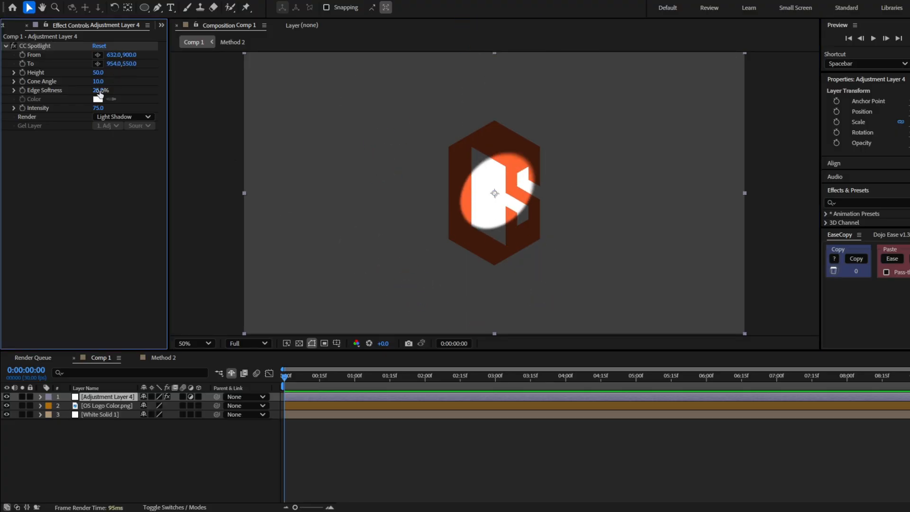
pyautogui.moveTo(100, 95); pyautogui.dragTo(213, 105)
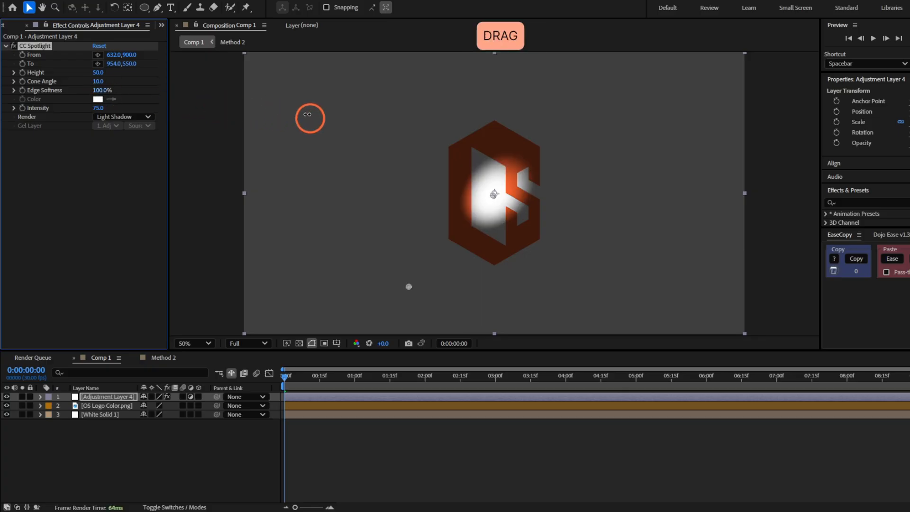
pyautogui.moveTo(98, 81); pyautogui.dragTo(145, 75)
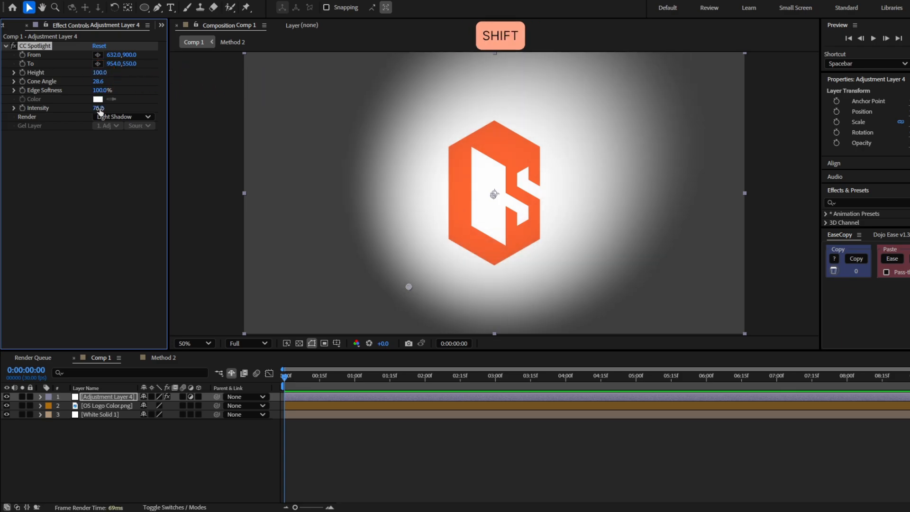
pyautogui.moveTo(99, 109); pyautogui.dragTo(104, 112)
# - Reposition the spotlight by moving its From point to about 1100, 1068 and its To point to about 750, 624
pyautogui.moveTo(409, 287); pyautogui.dragTo(263, 322)
pyautogui.moveTo(493, 195); pyautogui.dragTo(442, 220)
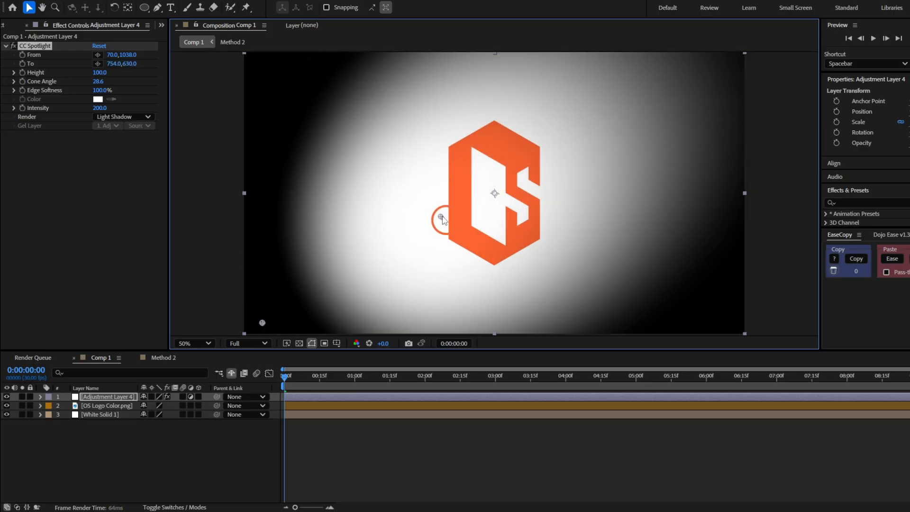
pyautogui.moveTo(264, 323); pyautogui.dragTo(519, 335)
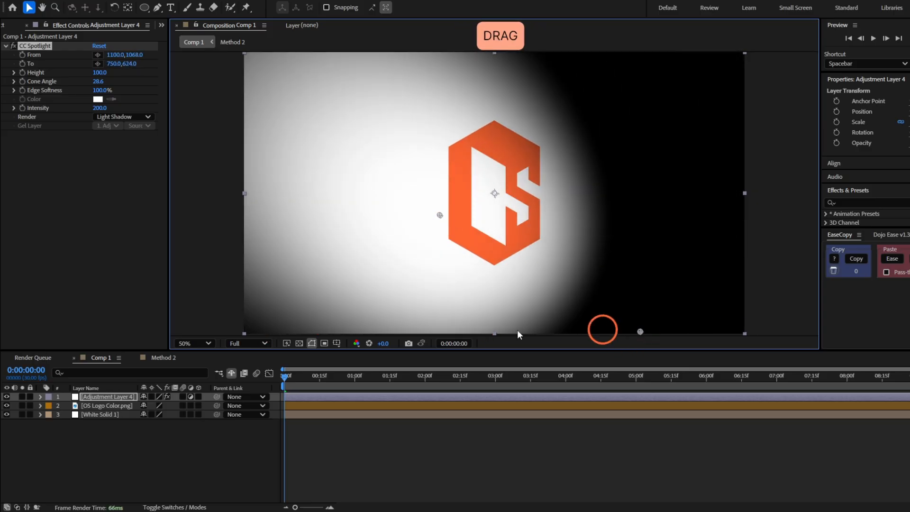